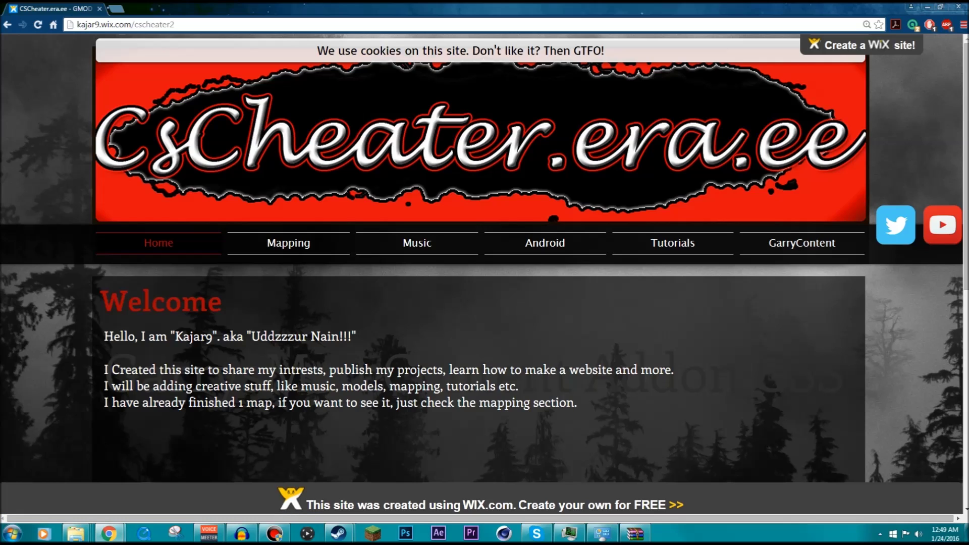
Open the site's GarryContent downloads page and look through the addon instructions and the game content download sections
{"action": "left_click", "coordinate": [802, 243]}
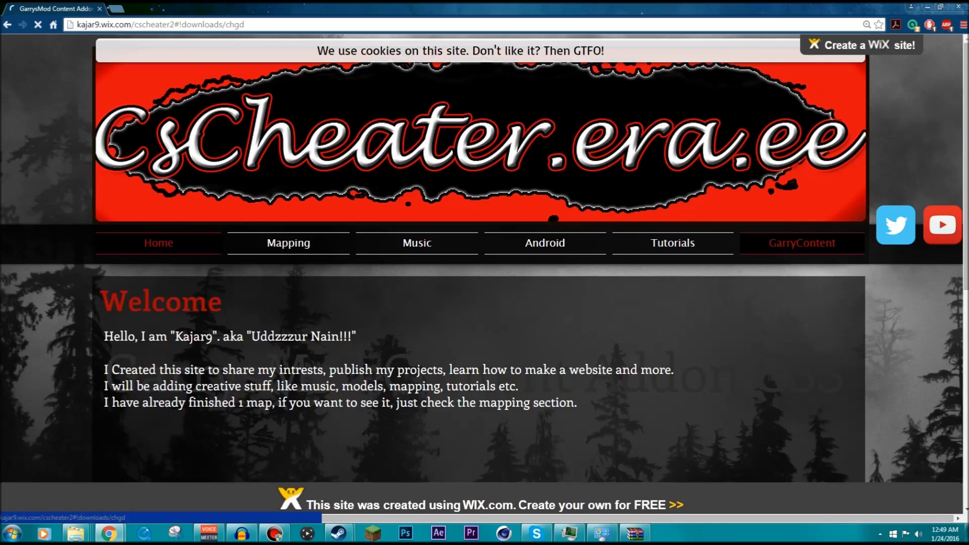
{"action": "scroll", "coordinate": [485, 258], "scroll_direction": "down", "scroll_amount": 15}
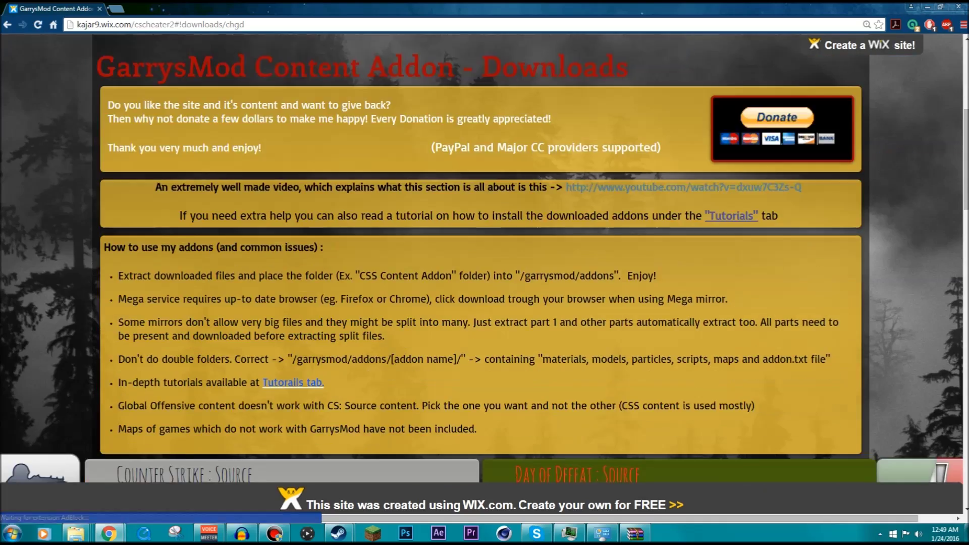
{"action": "scroll", "coordinate": [485, 258], "scroll_direction": "up", "scroll_amount": 3}
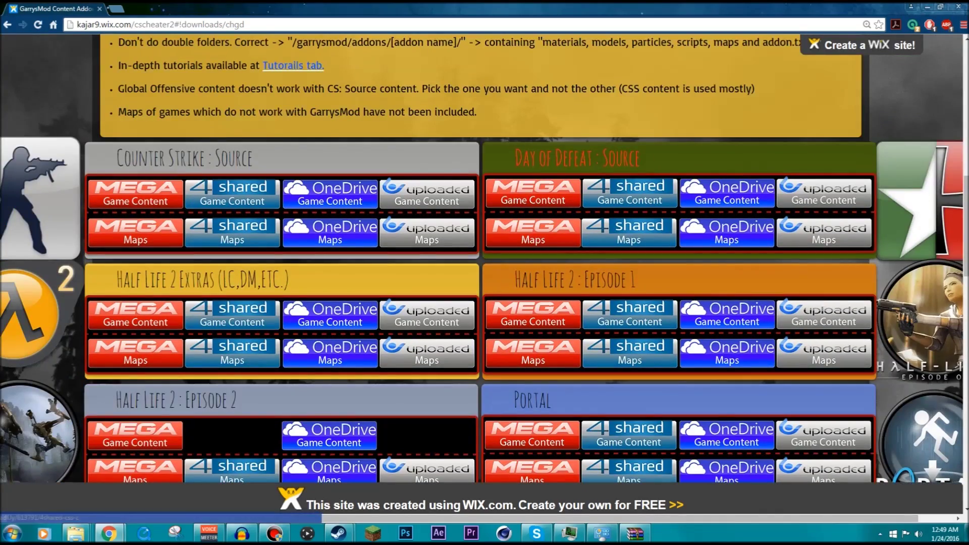
{"action": "scroll", "coordinate": [484, 258], "scroll_direction": "down", "scroll_amount": 3}
{"action": "scroll", "coordinate": [485, 257], "scroll_direction": "down", "scroll_amount": 5}
{"action": "scroll", "coordinate": [484, 258], "scroll_direction": "up", "scroll_amount": 15}
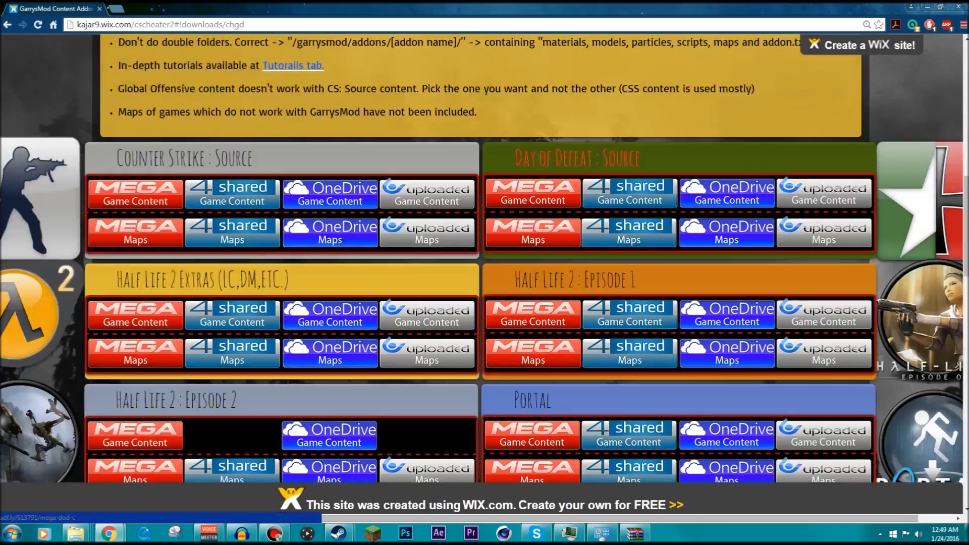
{"action": "scroll", "coordinate": [484, 257], "scroll_direction": "down", "scroll_amount": 9}
{"action": "scroll", "coordinate": [485, 257], "scroll_direction": "up", "scroll_amount": 2}
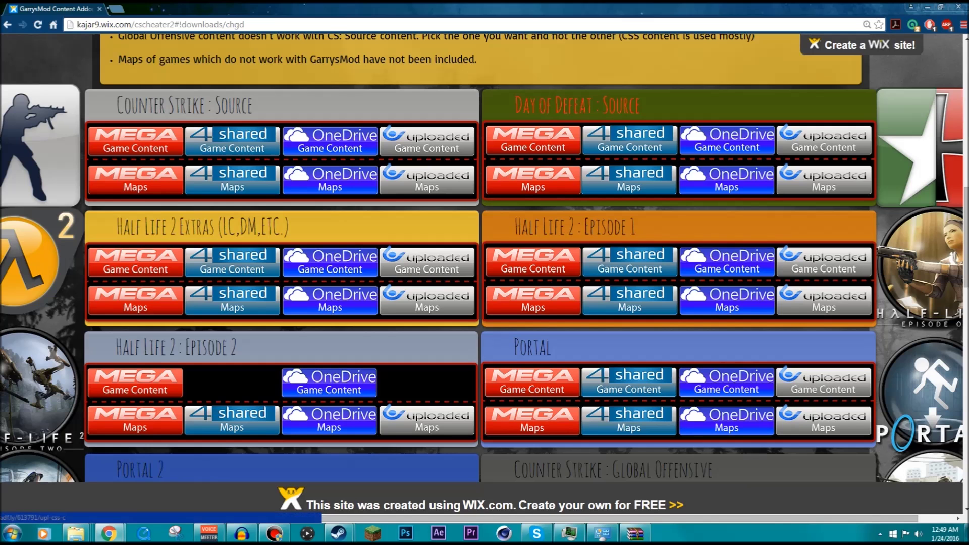
Try the free download of css_content_addon_dec2015.zip from the Uploaded mirror for Counter Strike: Source game content, and close its page
{"action": "left_click", "coordinate": [426, 141]}
{"action": "left_click", "coordinate": [53, 8]}
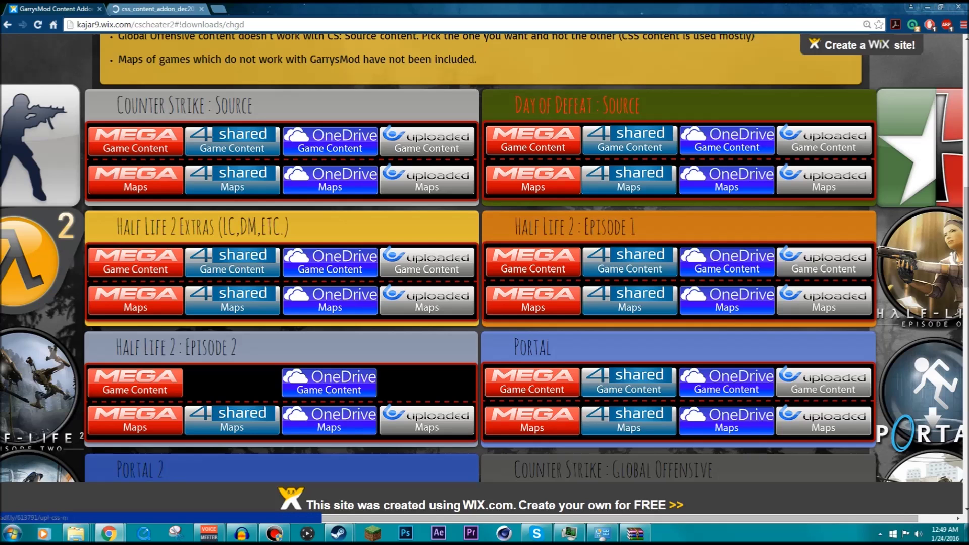
{"action": "left_click", "coordinate": [144, 9]}
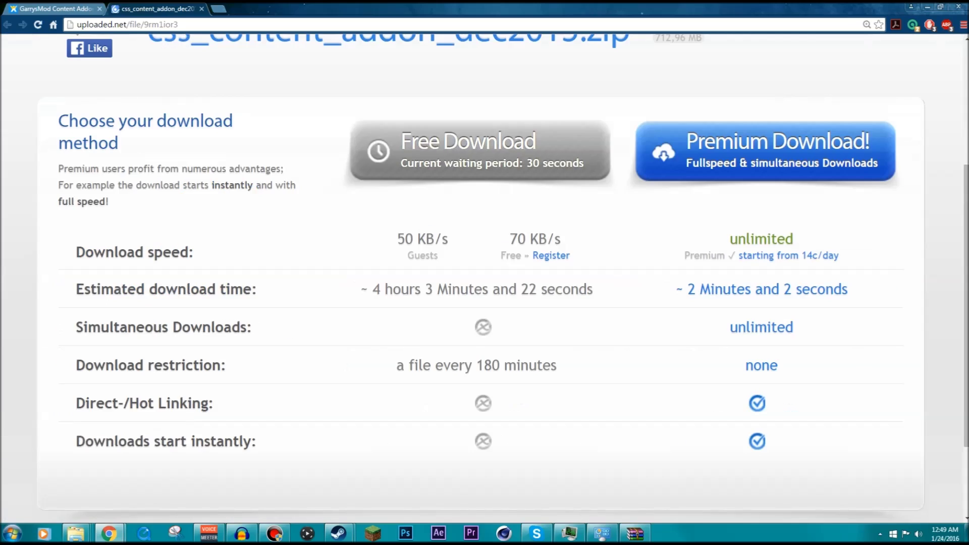
{"action": "scroll", "coordinate": [485, 277], "scroll_direction": "down", "scroll_amount": 1}
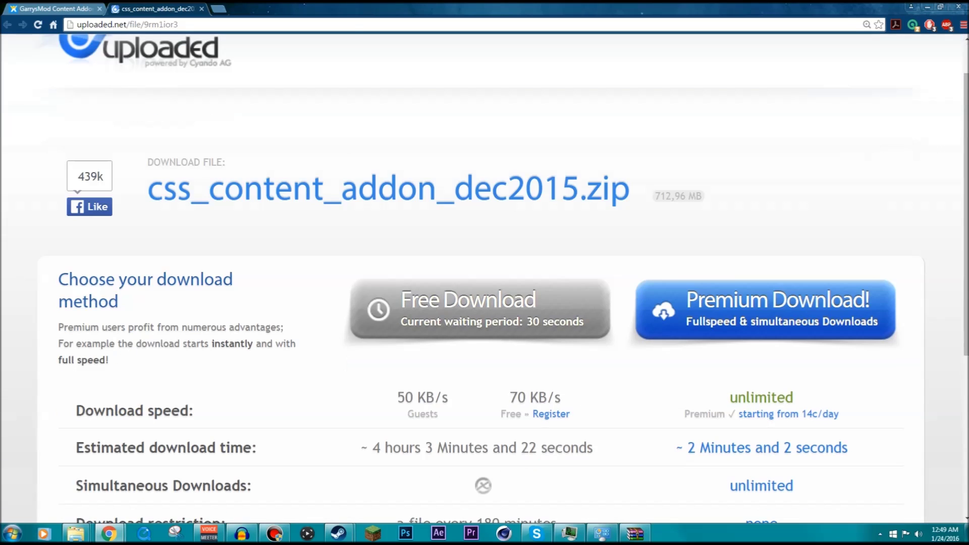
{"action": "scroll", "coordinate": [484, 277], "scroll_direction": "down", "scroll_amount": 3}
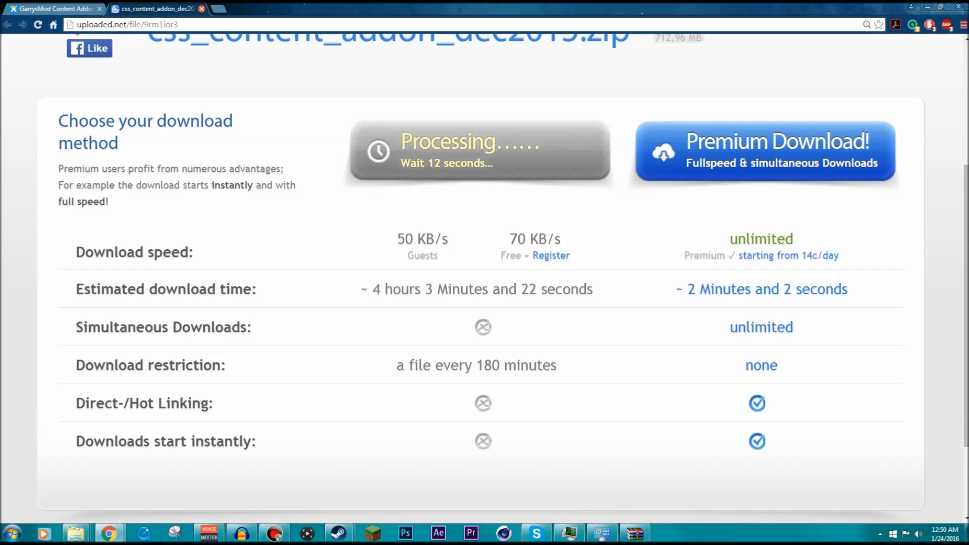
{"action": "left_click", "coordinate": [201, 9]}
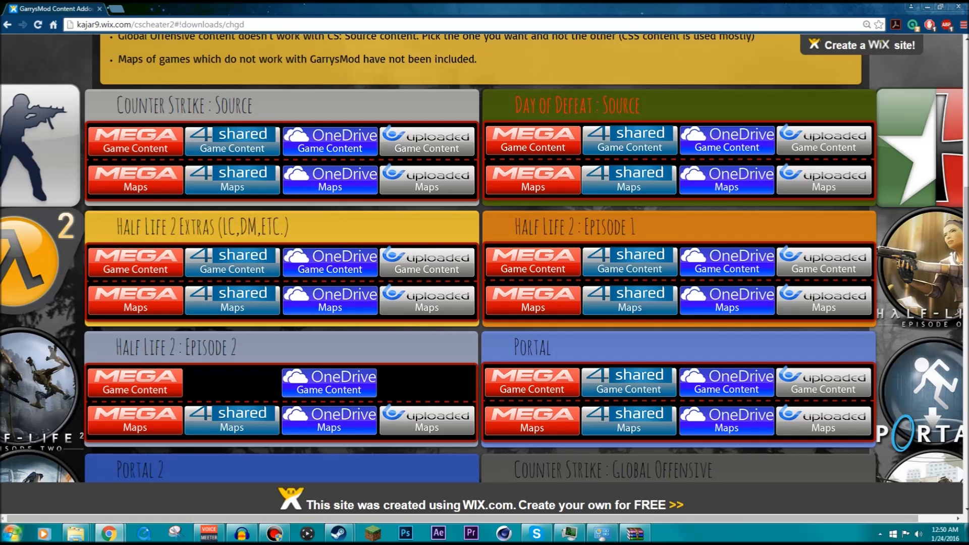
Search the computer for "css", open the css_content_addon_dec2015 archive in WinRAR and select the addon folder inside it
{"action": "left_click", "coordinate": [12, 533]}
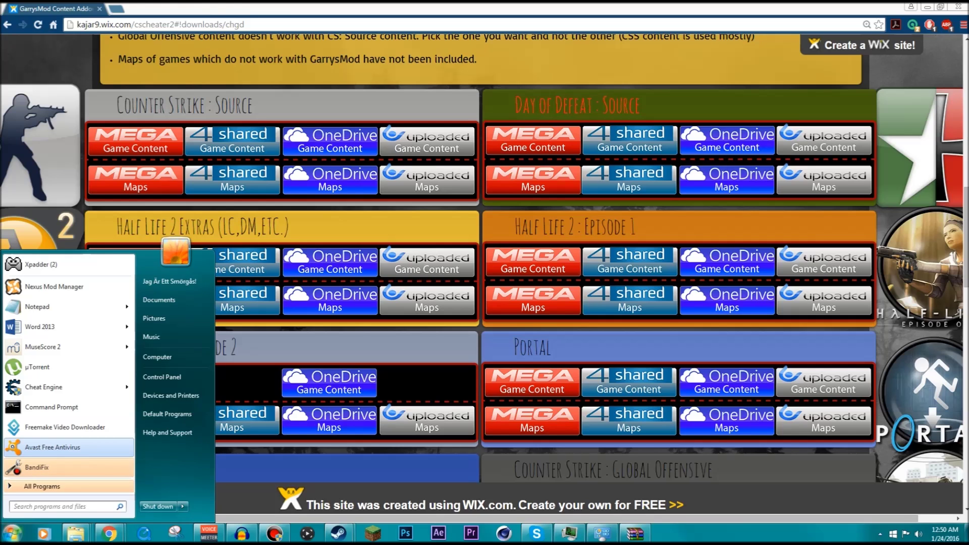
{"action": "type", "text": "css"}
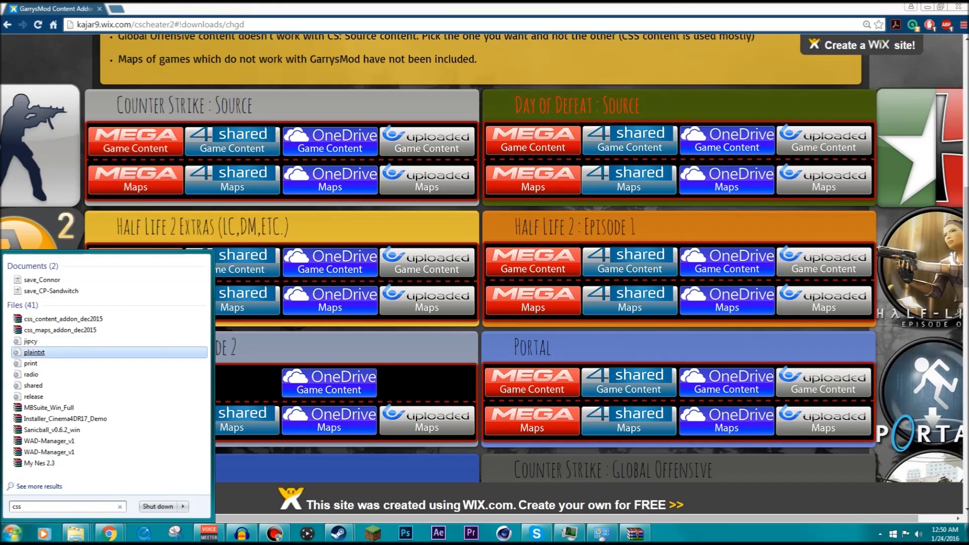
{"action": "key", "text": "Up"}
{"action": "key", "text": "Up"}
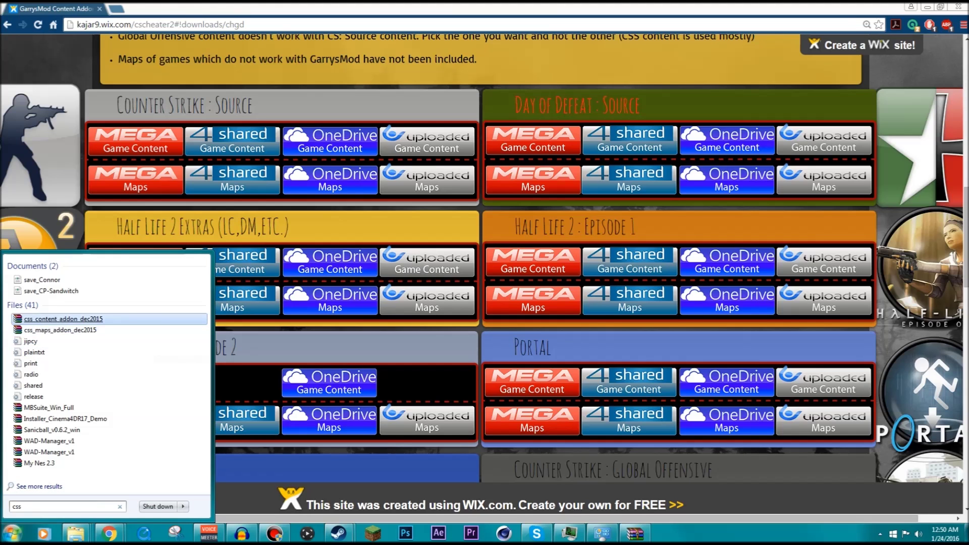
{"action": "key", "text": "Return"}
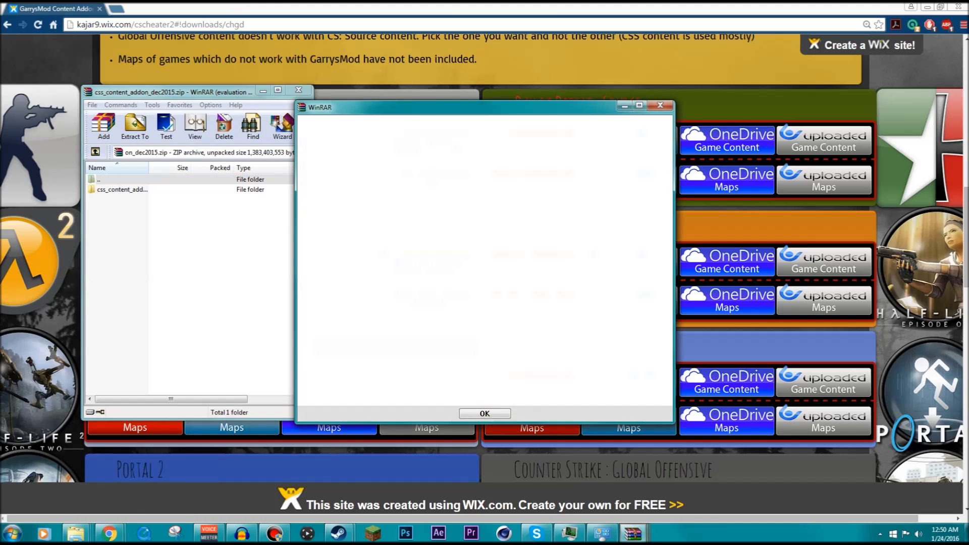
{"action": "left_click", "coordinate": [660, 106]}
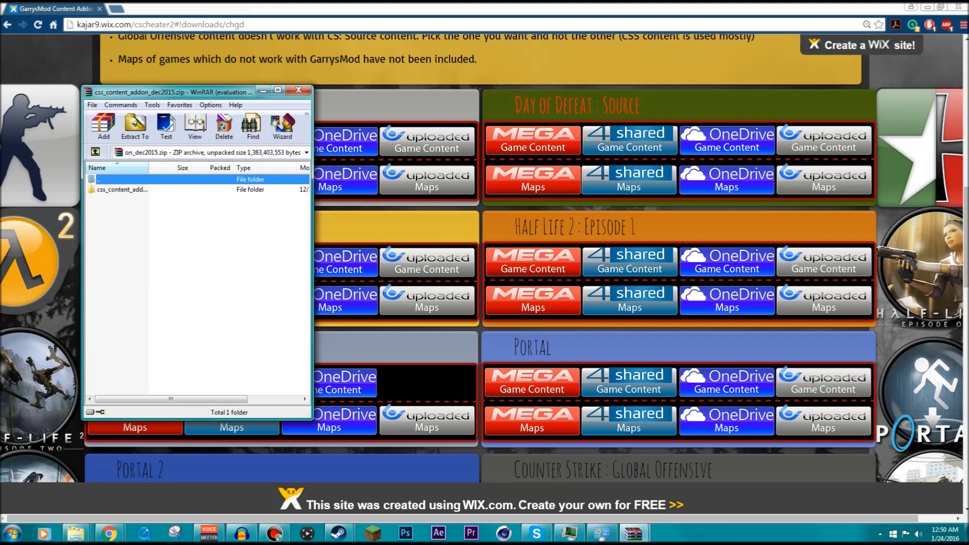
{"action": "left_click", "coordinate": [122, 227]}
{"action": "left_click", "coordinate": [122, 189]}
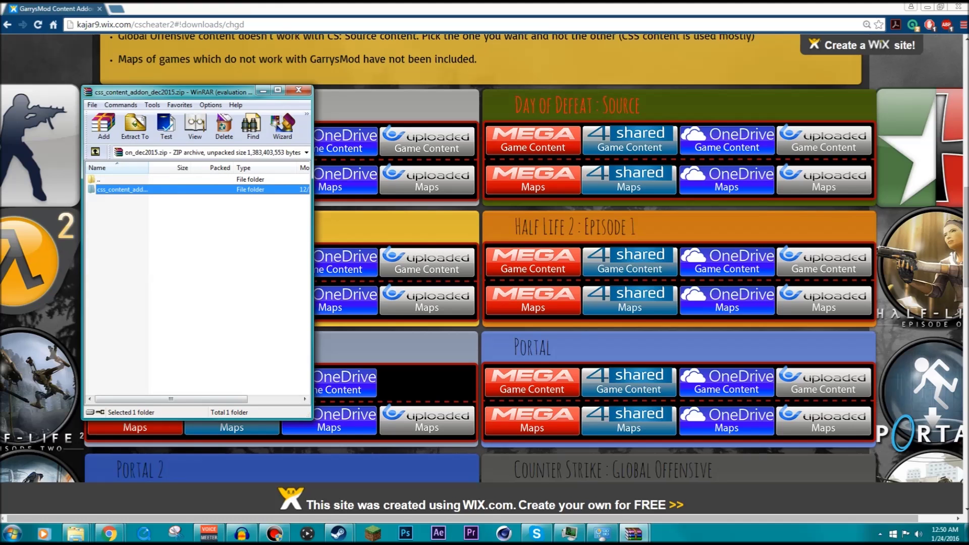
Close both File Explorer windows that are open on the addons folder
{"action": "left_click", "coordinate": [77, 533]}
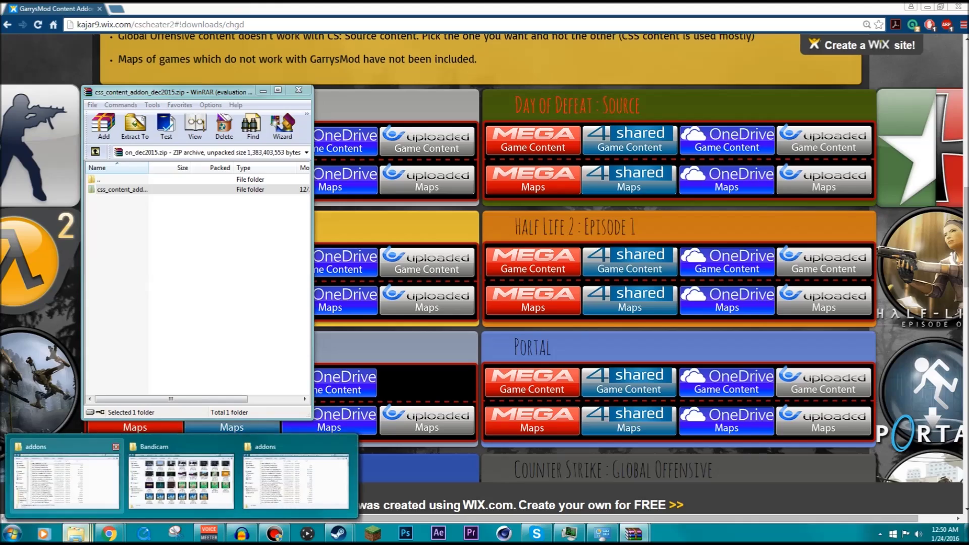
{"action": "mouse_move", "coordinate": [296, 480]}
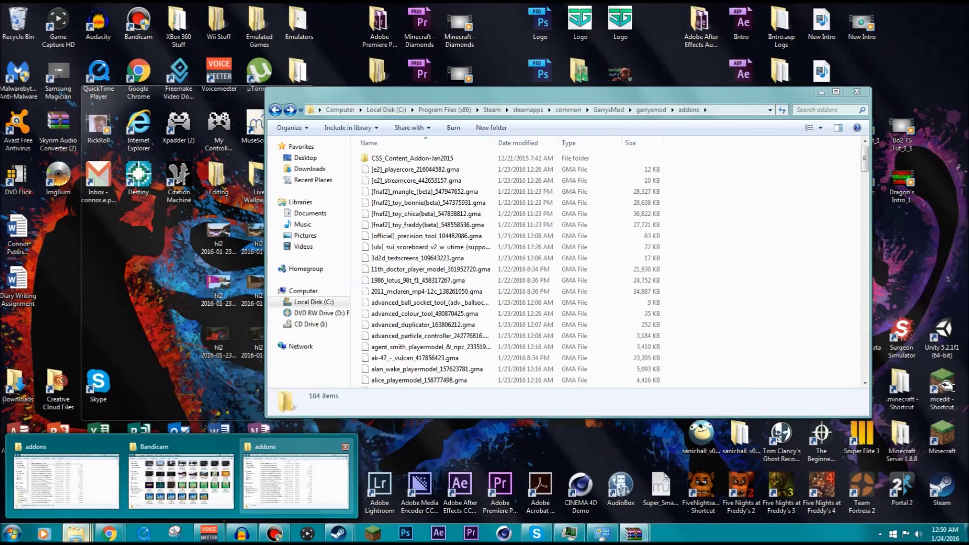
{"action": "left_click", "coordinate": [295, 479]}
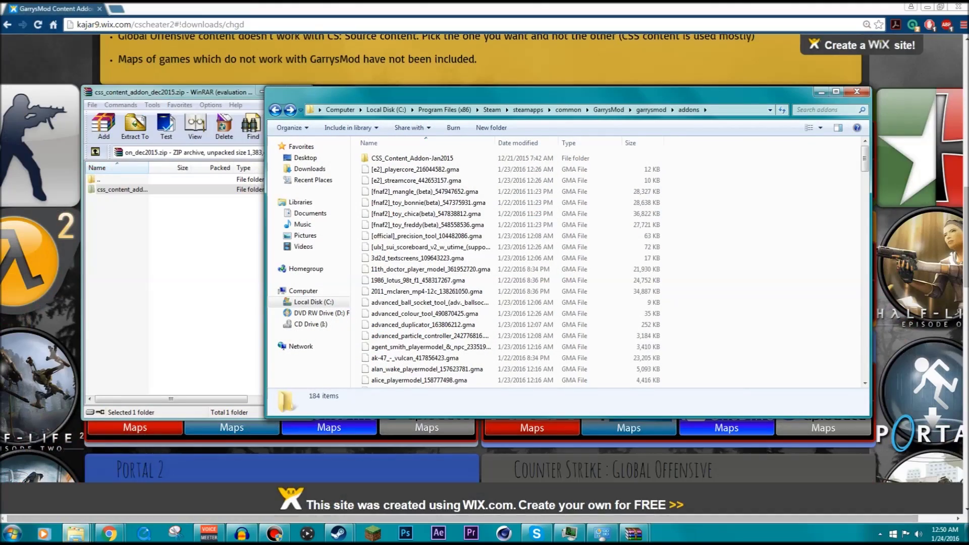
{"action": "left_click", "coordinate": [857, 91]}
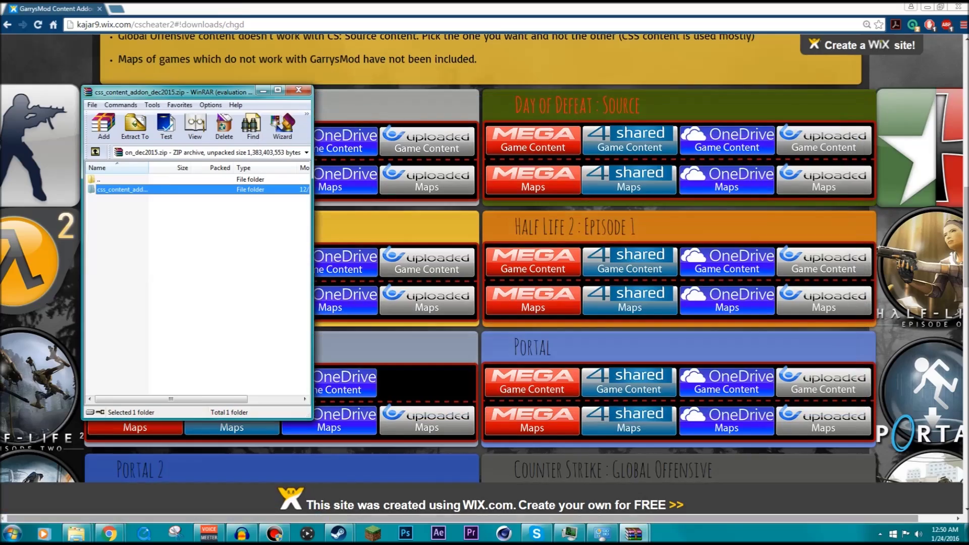
{"action": "left_click", "coordinate": [77, 534]}
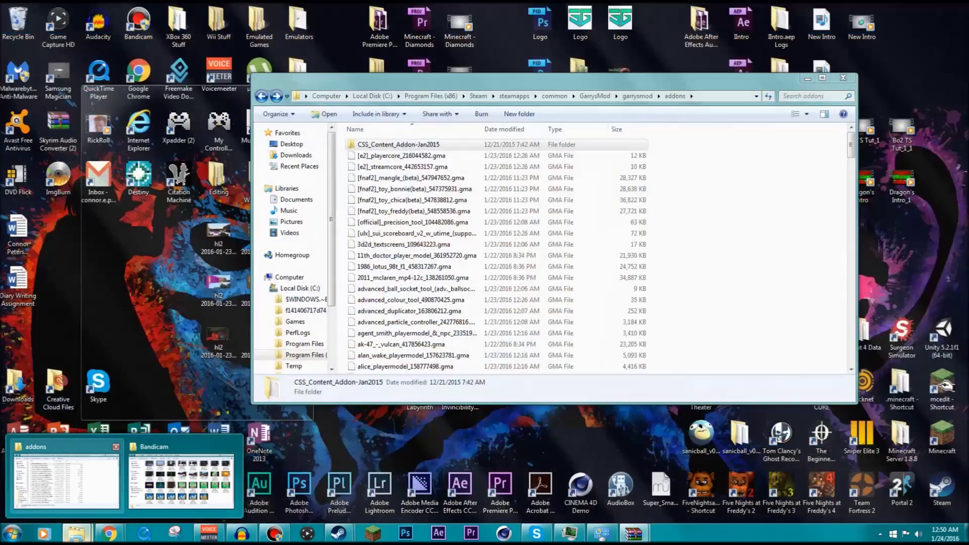
{"action": "left_click", "coordinate": [105, 447]}
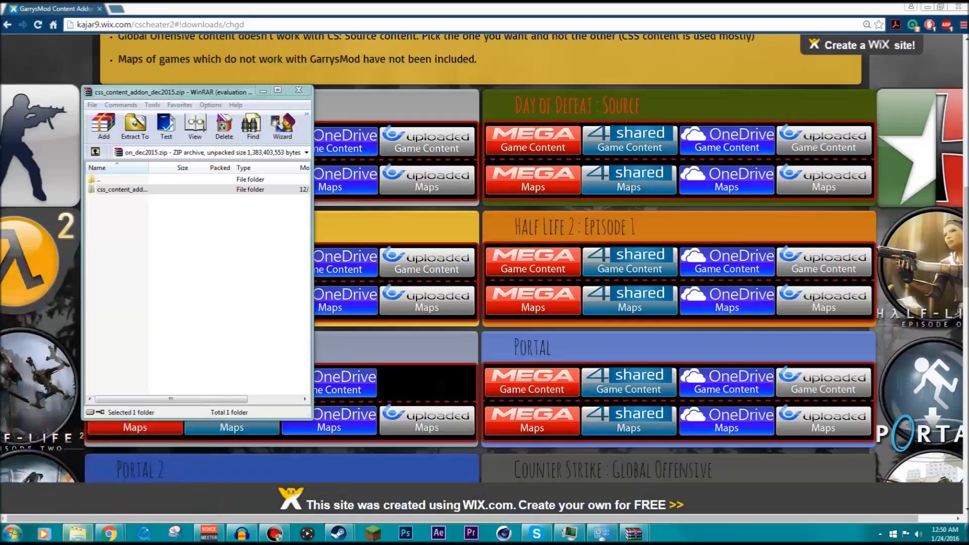
Open a new File Explorer window and go to the Steam folder in Program Files (x86) on Local Disk (C:)
{"action": "left_click", "coordinate": [11, 533]}
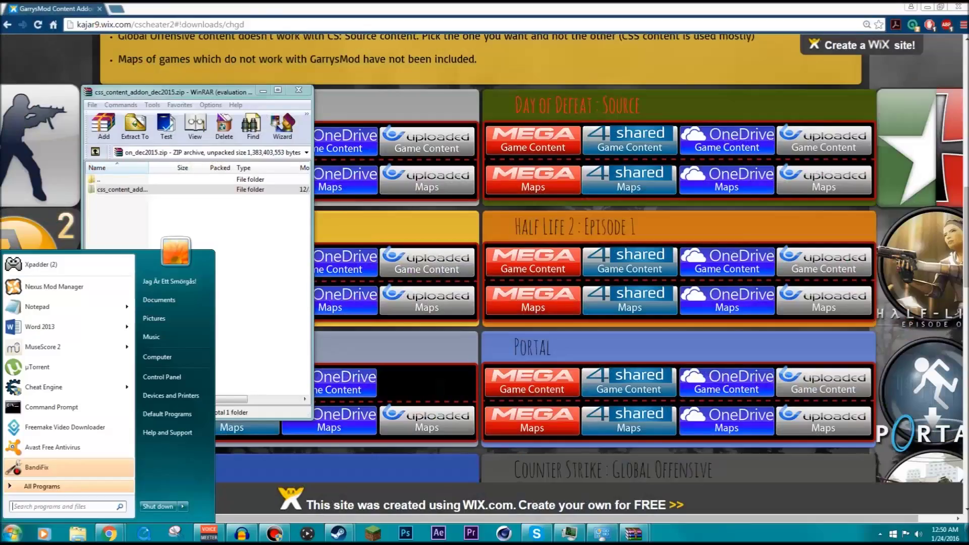
{"action": "left_click", "coordinate": [157, 356]}
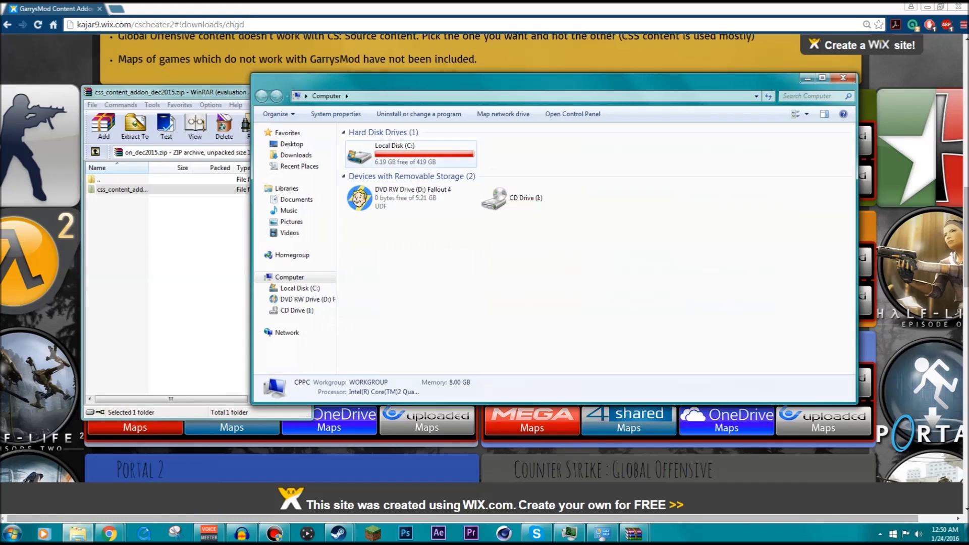
{"action": "double_click", "coordinate": [410, 154]}
{"action": "left_click", "coordinate": [377, 189]}
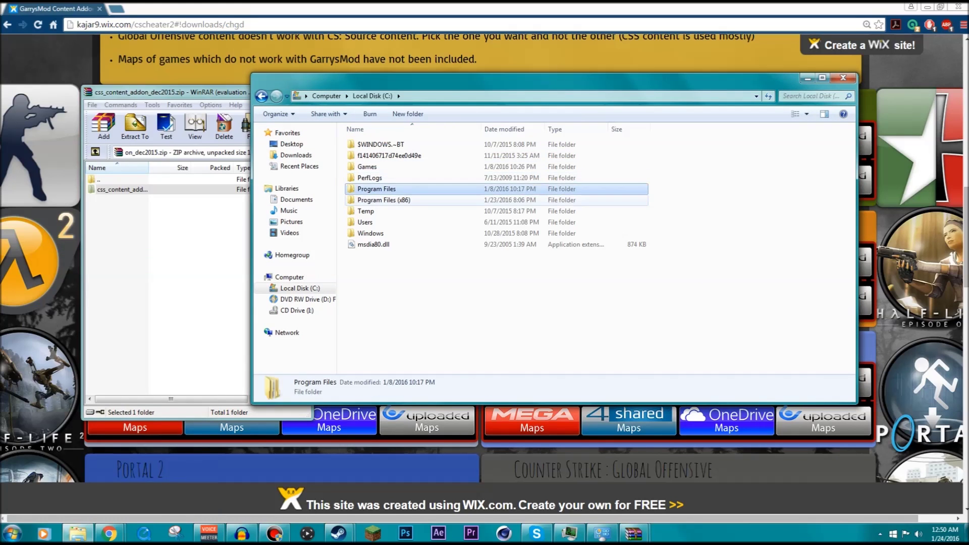
{"action": "double_click", "coordinate": [383, 200]}
{"action": "scroll", "coordinate": [394, 234], "scroll_direction": "down", "scroll_amount": 4}
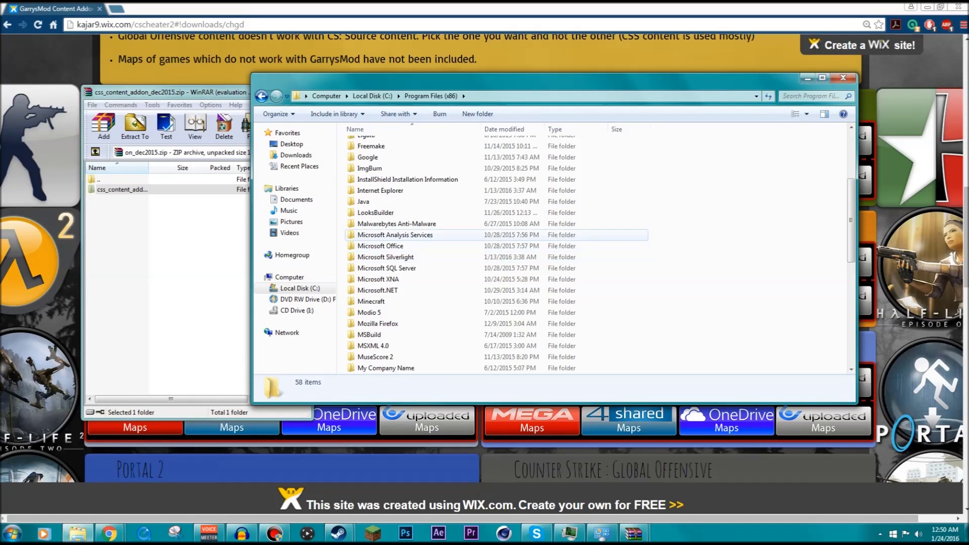
{"action": "scroll", "coordinate": [394, 235], "scroll_direction": "down", "scroll_amount": 4}
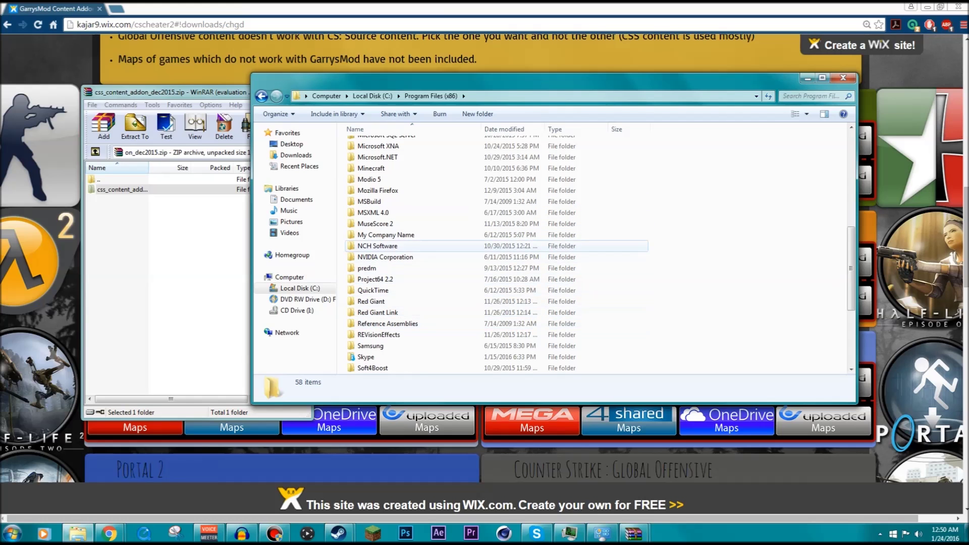
{"action": "scroll", "coordinate": [368, 323], "scroll_direction": "down", "scroll_amount": 2}
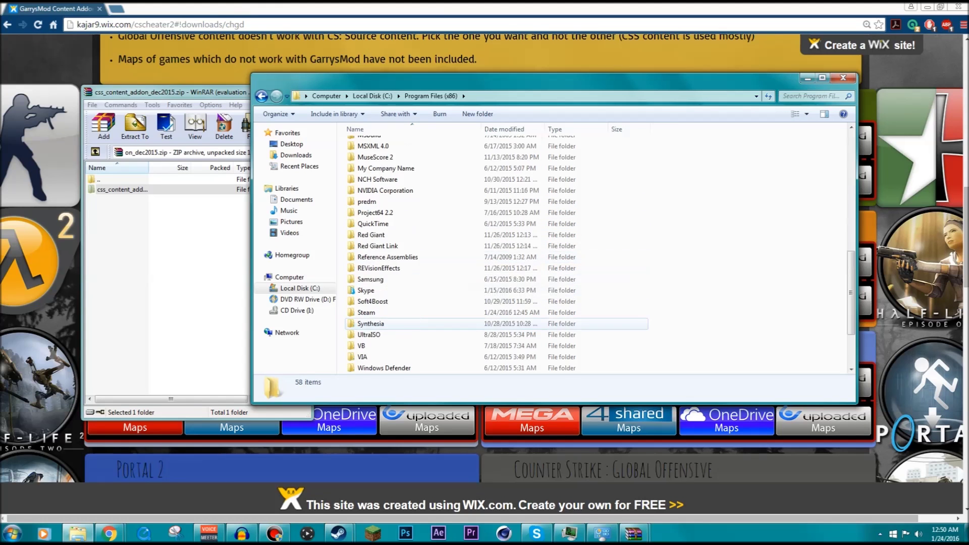
{"action": "double_click", "coordinate": [366, 313]}
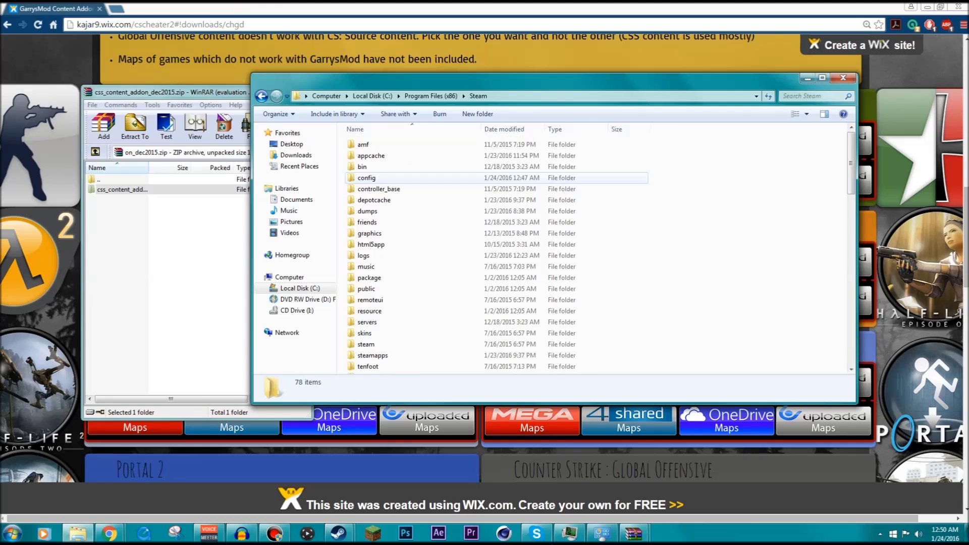
Go through steamapps, common, GarrysMod and garrysmod to the addons folder and look over its contents
{"action": "scroll", "coordinate": [373, 283], "scroll_direction": "down", "scroll_amount": 1}
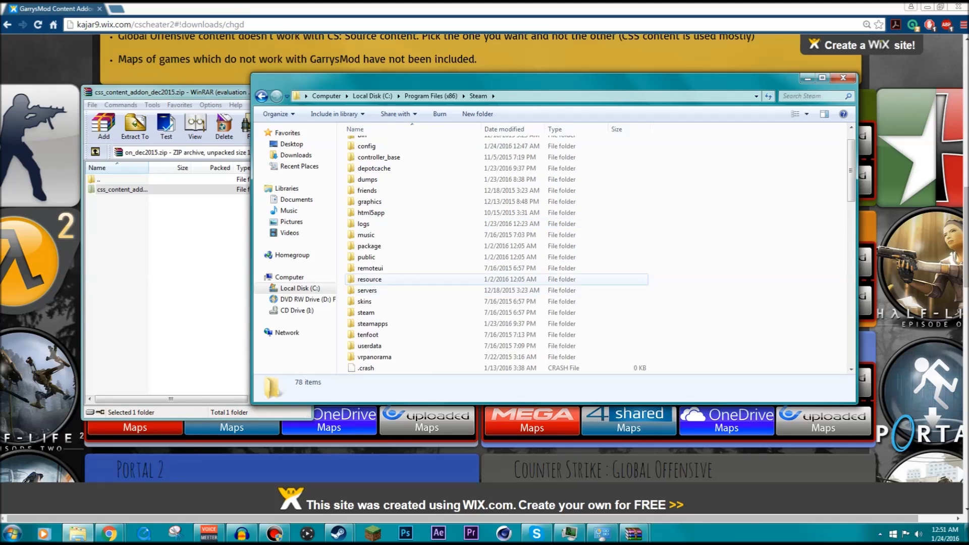
{"action": "scroll", "coordinate": [371, 290], "scroll_direction": "down", "scroll_amount": 1}
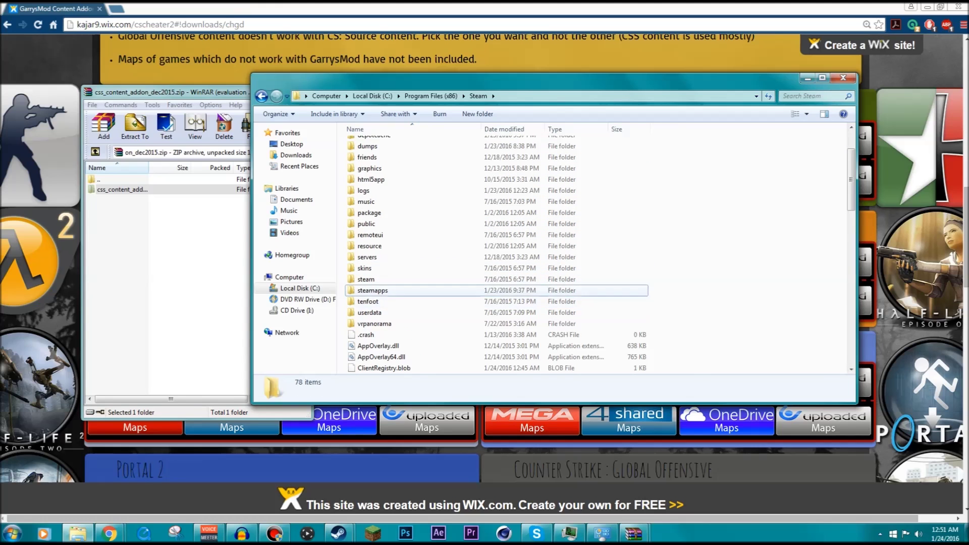
{"action": "double_click", "coordinate": [371, 291]}
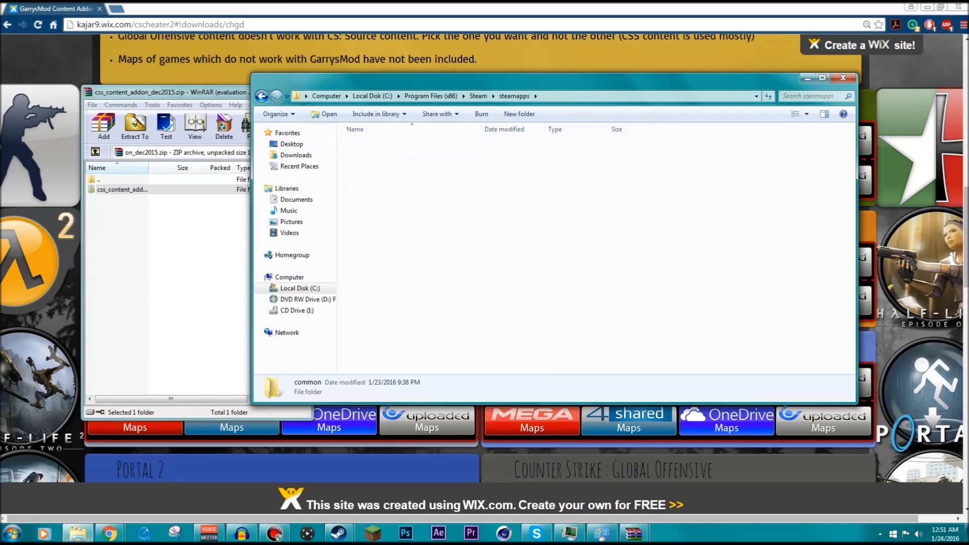
{"action": "key", "text": "Return"}
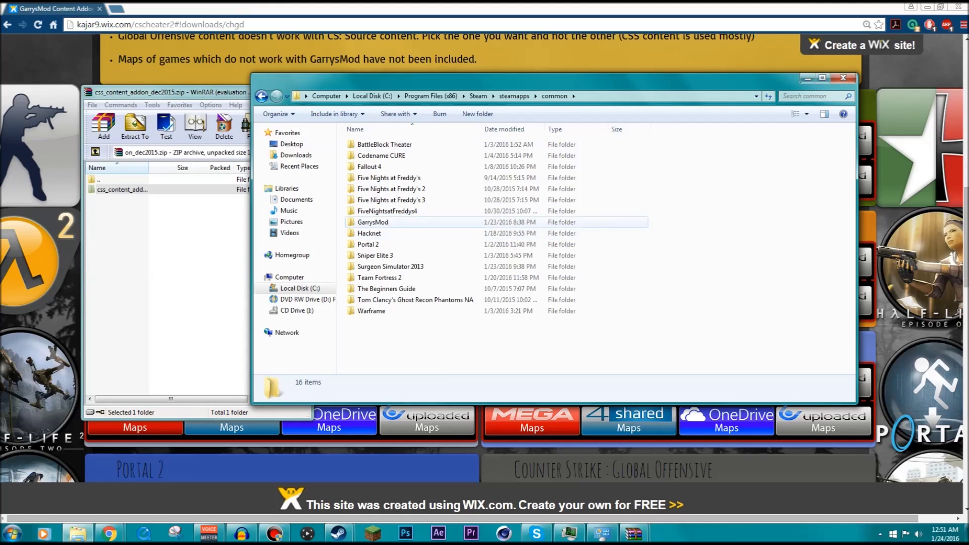
{"action": "double_click", "coordinate": [373, 222]}
{"action": "double_click", "coordinate": [373, 178]}
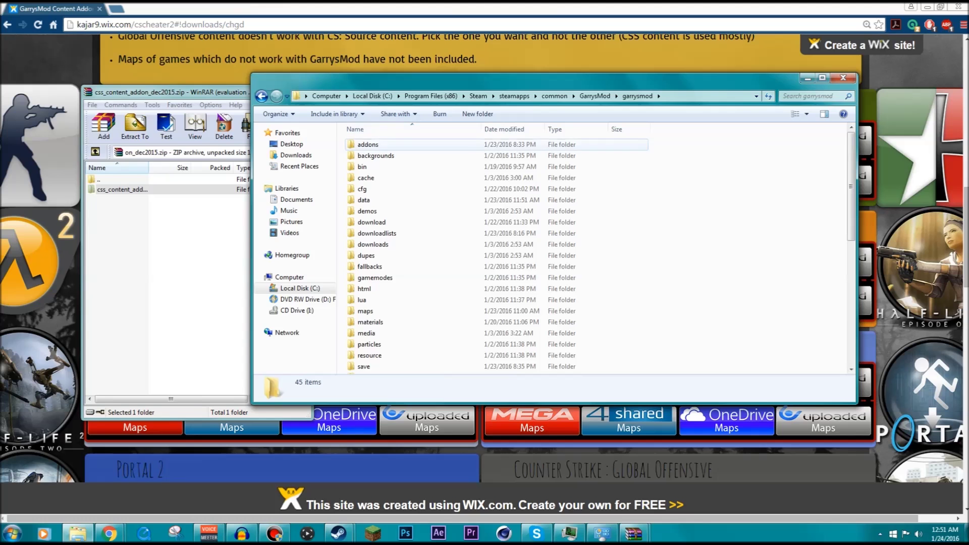
{"action": "double_click", "coordinate": [368, 145]}
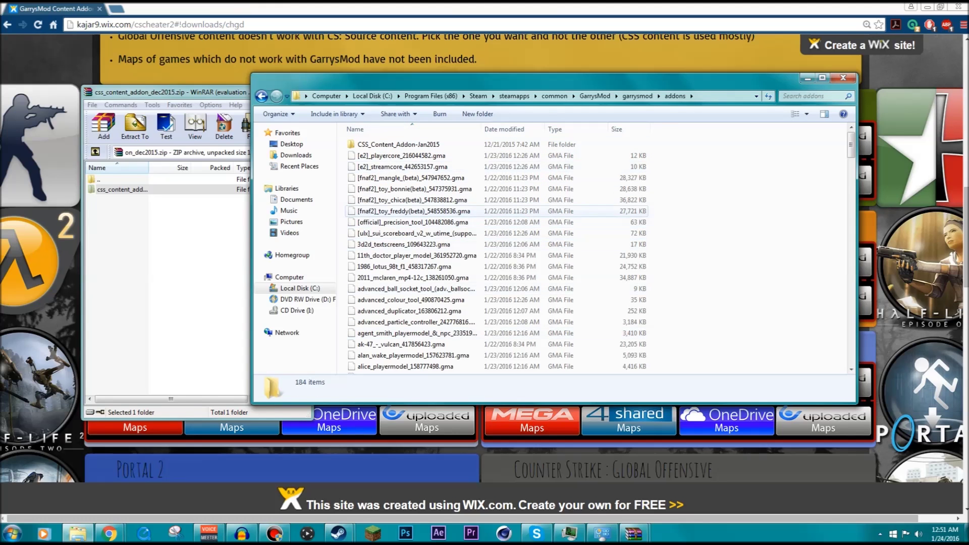
{"action": "scroll", "coordinate": [411, 240], "scroll_direction": "down", "scroll_amount": 10}
{"action": "scroll", "coordinate": [412, 245], "scroll_direction": "down", "scroll_amount": 20}
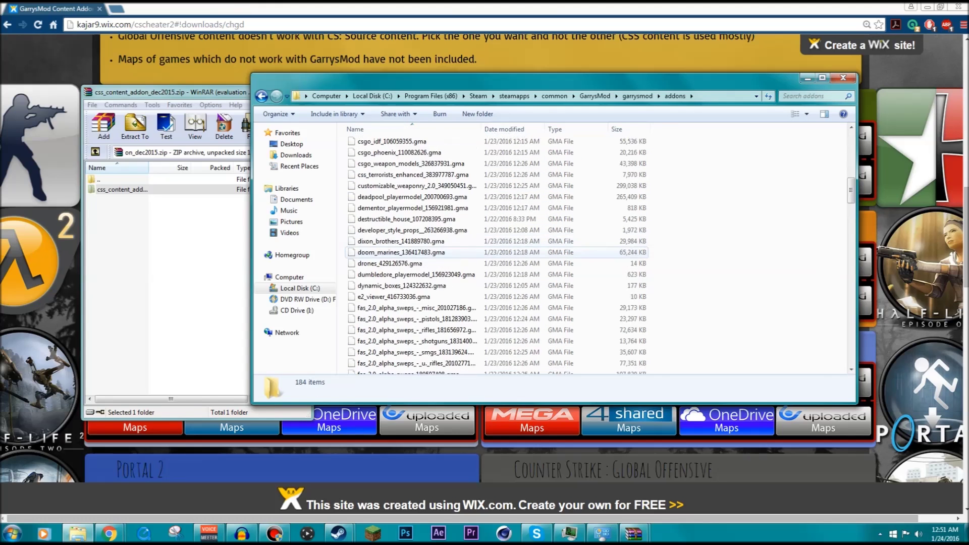
Look through the addons folder list and compare its CSS content folder with the addon folder in the WinRAR archive
{"action": "scroll", "coordinate": [412, 246], "scroll_direction": "down", "scroll_amount": 18}
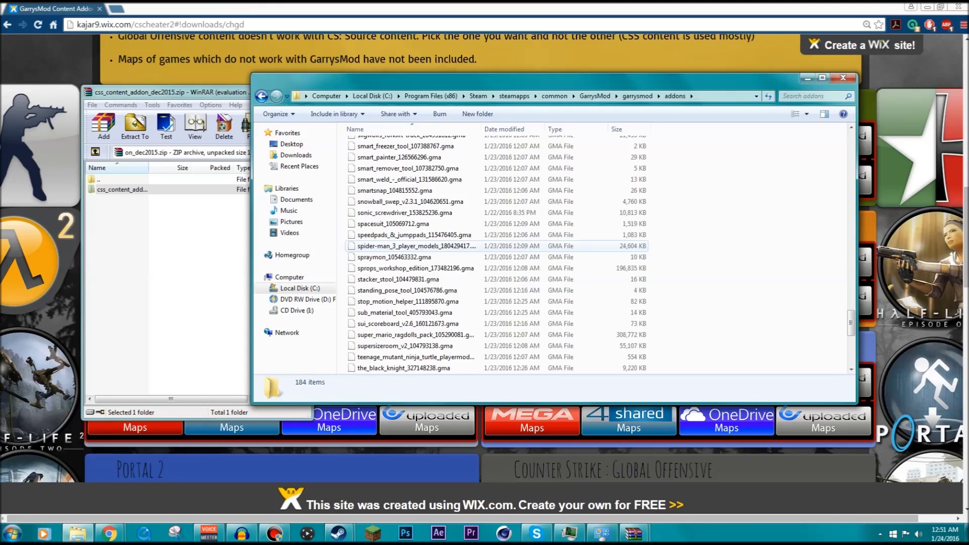
{"action": "scroll", "coordinate": [411, 246], "scroll_direction": "up", "scroll_amount": 20}
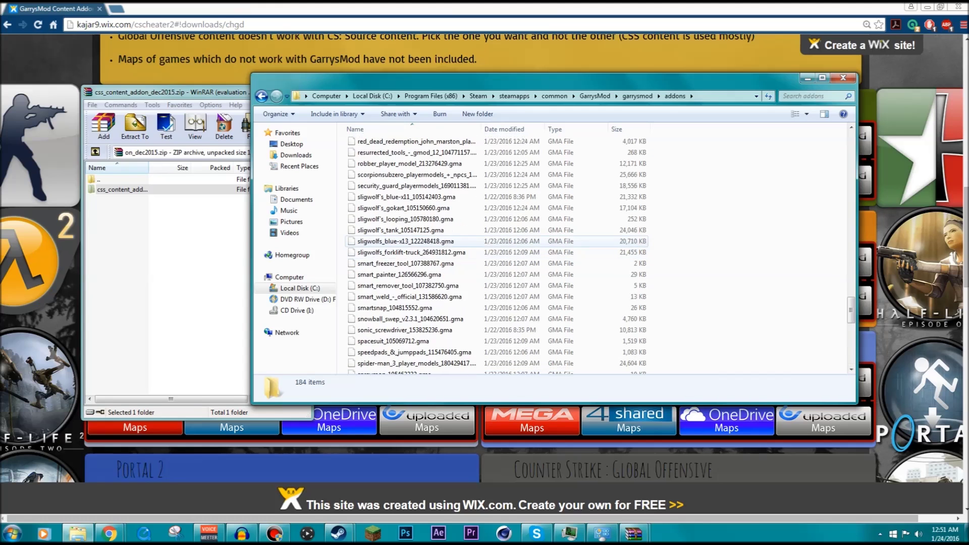
{"action": "scroll", "coordinate": [412, 242], "scroll_direction": "up", "scroll_amount": 20}
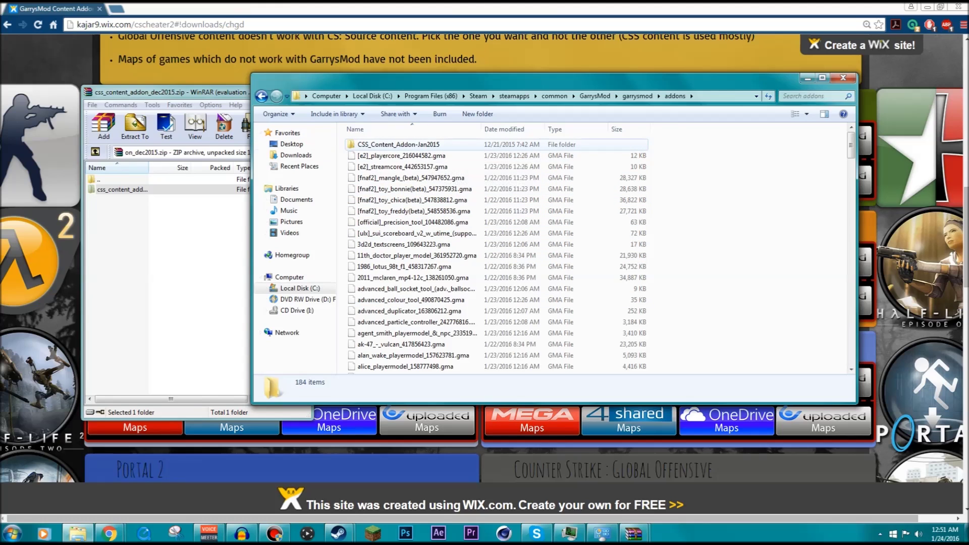
{"action": "left_click", "coordinate": [122, 189]}
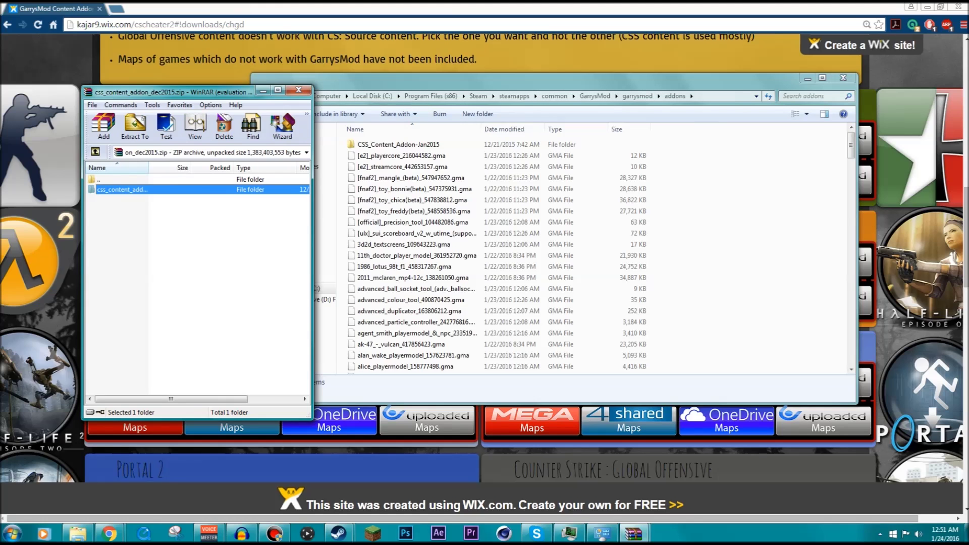
{"action": "key", "text": "alt+Tab"}
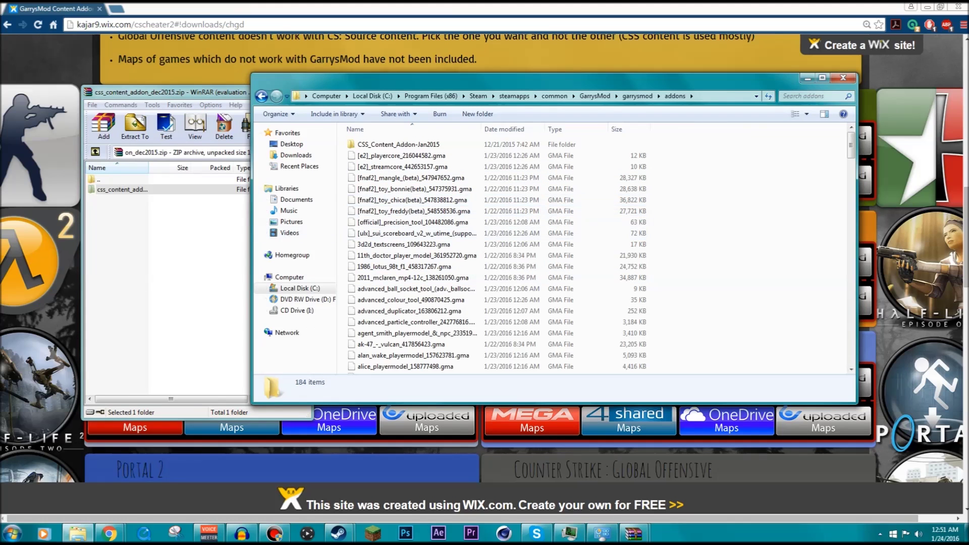
{"action": "key", "text": "alt+Tab"}
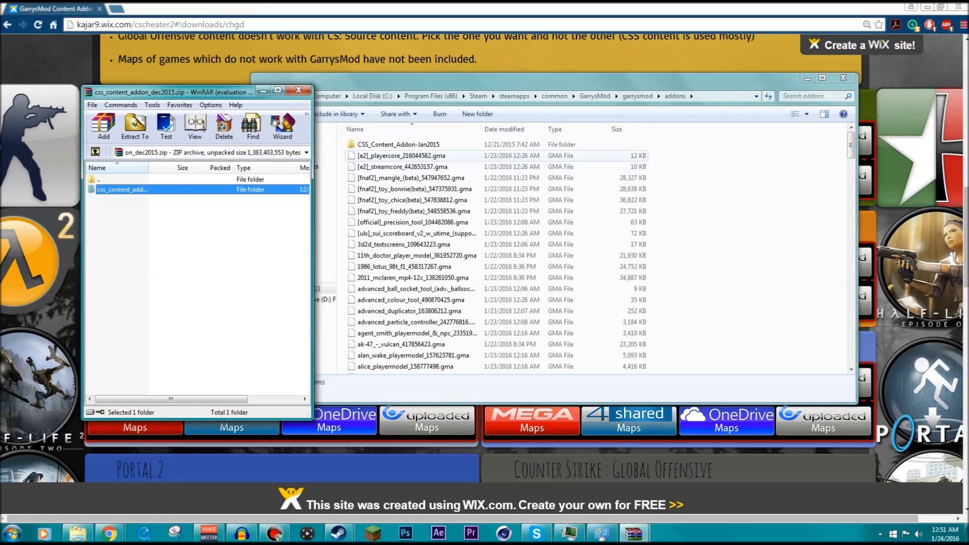
Rename the CSS content folder in the addons folder, entering its name as CSS_Content_Addon-Jan2015
{"action": "right_click", "coordinate": [406, 144]}
{"action": "key", "text": "Up"}
{"action": "key", "text": "Up"}
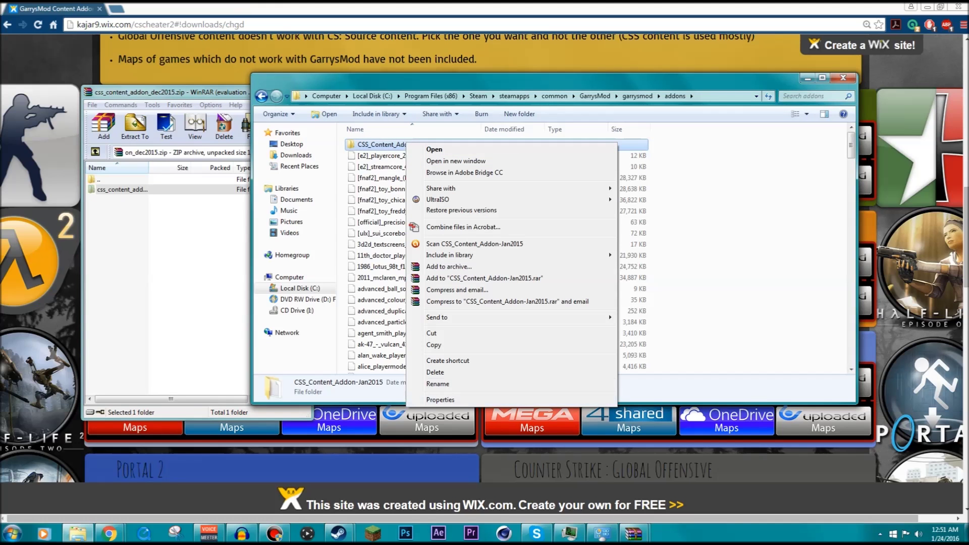
{"action": "key", "text": "Return"}
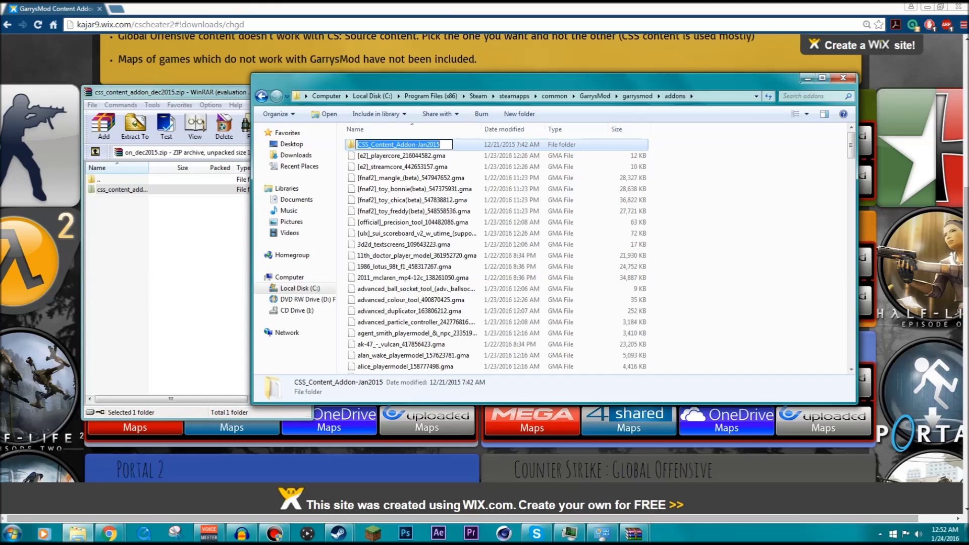
{"action": "type", "text": "CSS"}
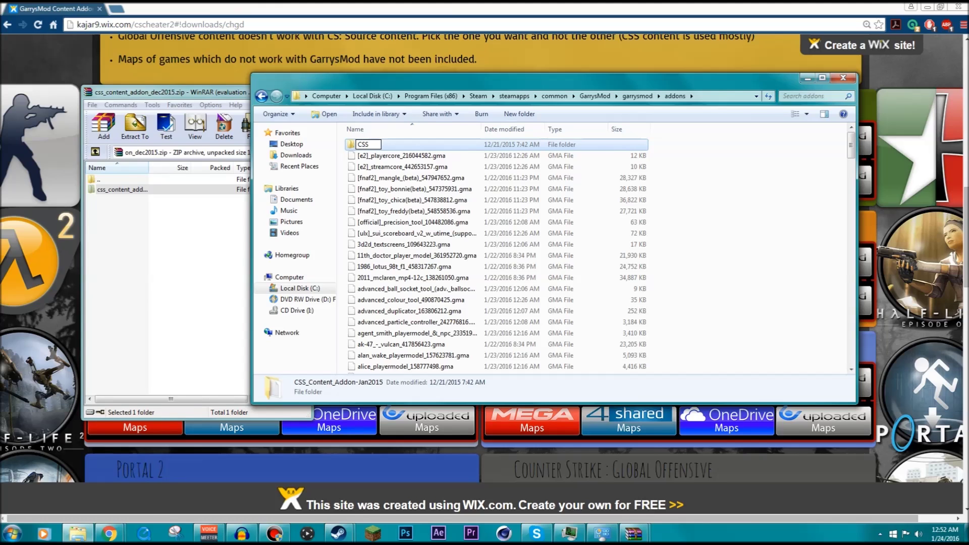
{"action": "type", "text": "_Content"}
{"action": "key", "text": "BackSpace"}
{"action": "key", "text": "BackSpace"}
{"action": "key", "text": "BackSpace"}
{"action": "key", "text": "BackSpace"}
{"action": "key", "text": "BackSpace"}
{"action": "key", "text": "BackSpace"}
{"action": "type", "text": "ontent_Addon"}
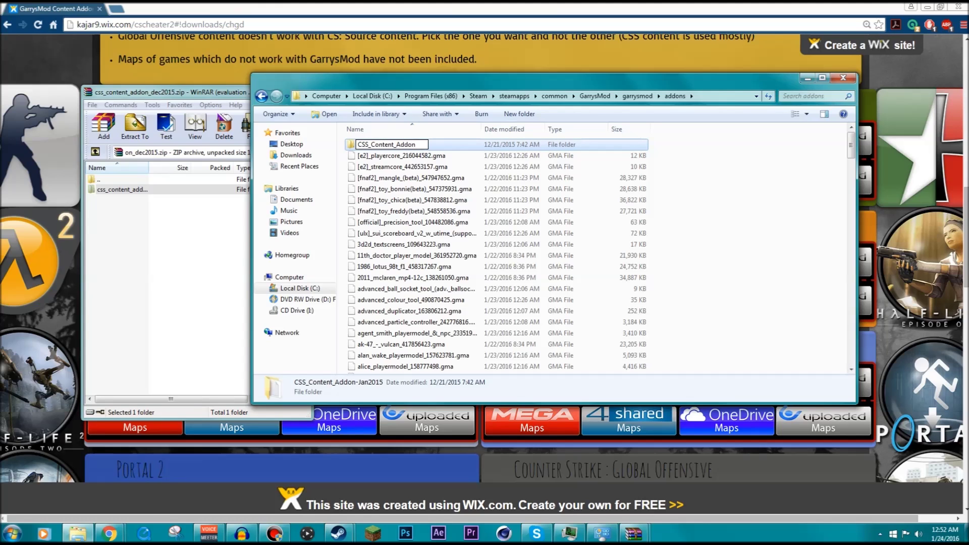
{"action": "type", "text": "-"}
{"action": "type", "text": "J"}
{"action": "type", "text": "an"}
{"action": "type", "text": "2012"}
{"action": "key", "text": "BackSpace"}
{"action": "key", "text": "BackSpace"}
{"action": "key", "text": "BackSpace"}
{"action": "type", "text": "2015"}
{"action": "key", "text": "shift+Left"}
{"action": "key", "text": "shift+Left"}
{"action": "key", "text": "shift+Left"}
{"action": "key", "text": "shift+Left"}
{"action": "key", "text": "shift+Left"}
{"action": "key", "text": "shift+Left"}
{"action": "key", "text": "shift+Left"}
{"action": "key", "text": "shift+Left"}
{"action": "key", "text": "shift+Left"}
{"action": "key", "text": "shift+Left"}
{"action": "key", "text": "shift+Left"}
{"action": "key", "text": "shift+Left"}
{"action": "key", "text": "shift+Left"}
{"action": "key", "text": "shift+Left"}
{"action": "key", "text": "shift+Left"}
{"action": "key", "text": "shift+Left"}
{"action": "key", "text": "shift+Left"}
{"action": "key", "text": "shift+Left"}
{"action": "key", "text": "shift+Left"}
{"action": "key", "text": "shift+Left"}
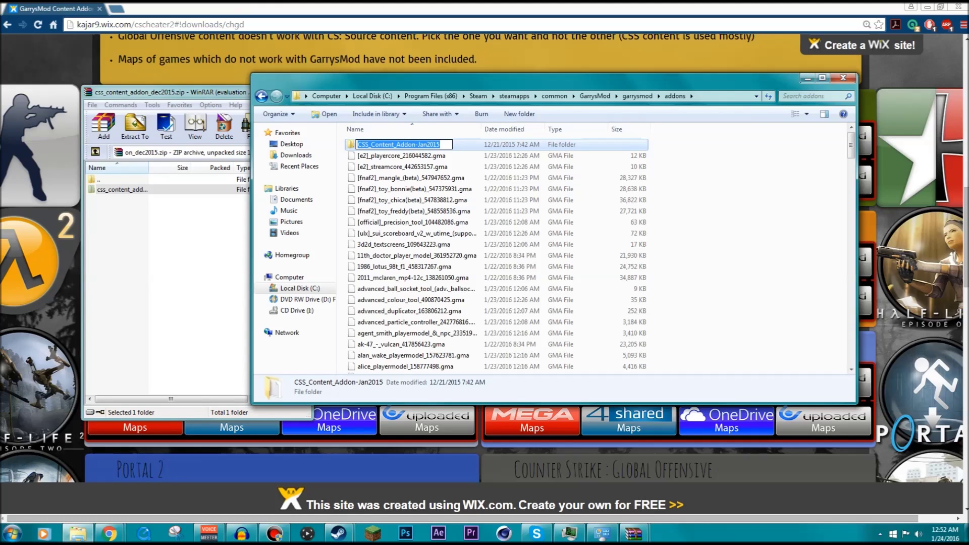
{"action": "left_click", "coordinate": [441, 145]}
{"action": "key", "text": "Return"}
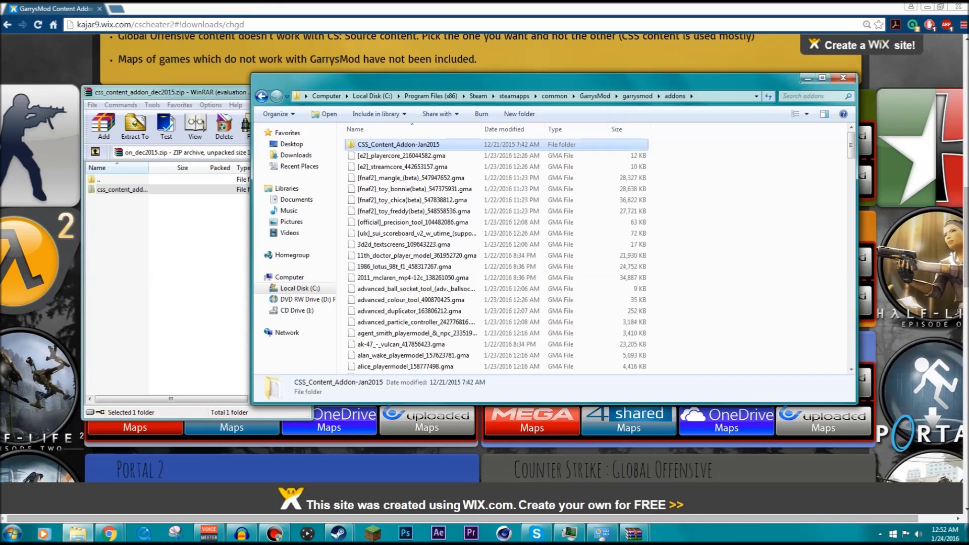